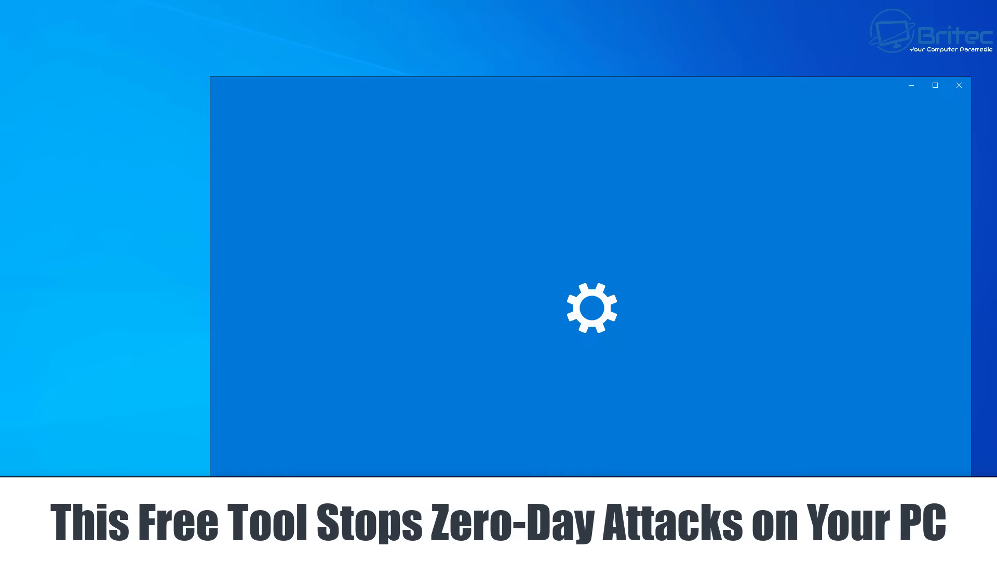
Step: Move the Settings window left and open the Update & Security page
drag(677, 88, 592, 79)
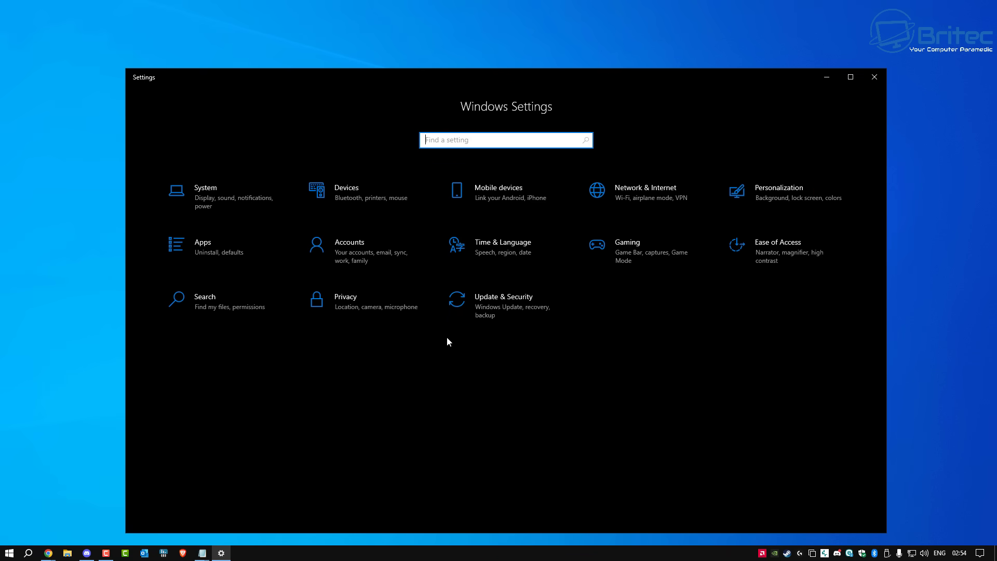
click(498, 307)
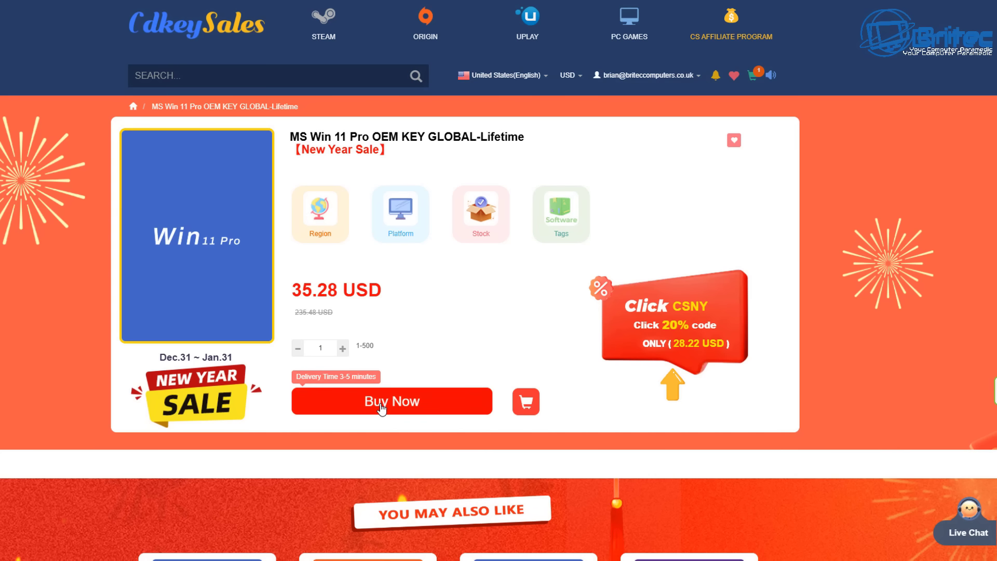
Step: Buy the Windows 11 Pro OEM key with promo code BR09, reducing the total to 24.7 USD
click(382, 409)
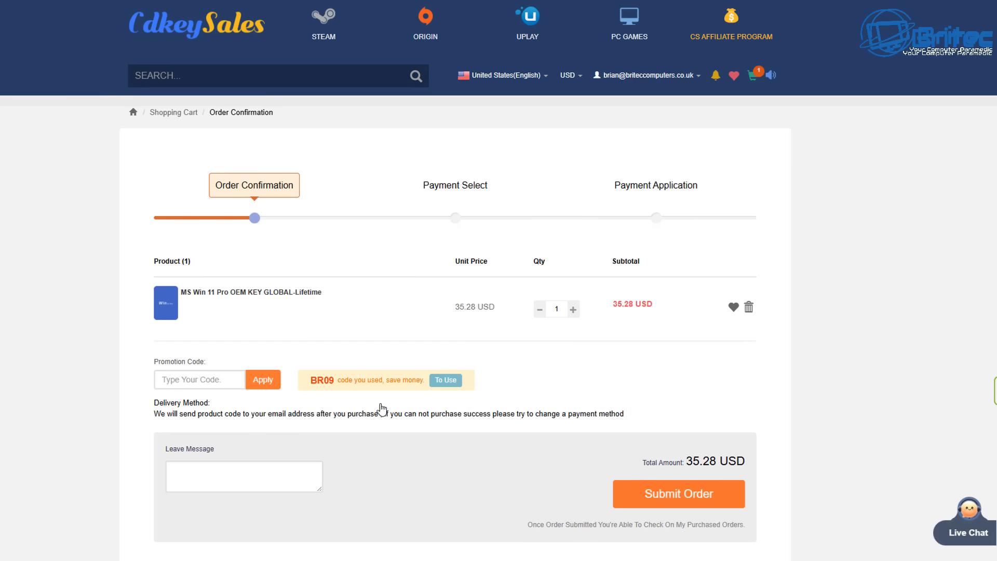
click(234, 380)
text(BR09)
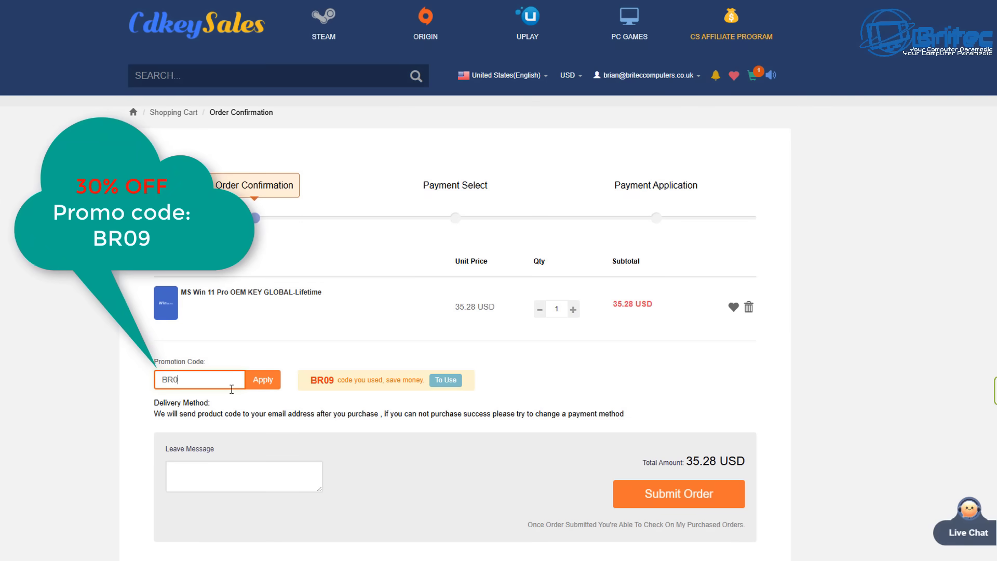
click(261, 382)
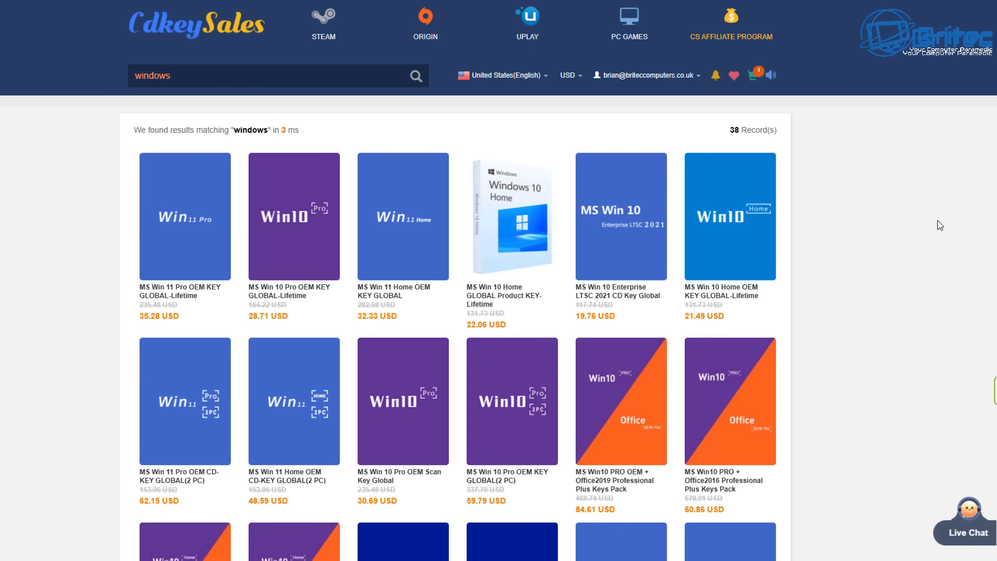
middle_click(937, 222)
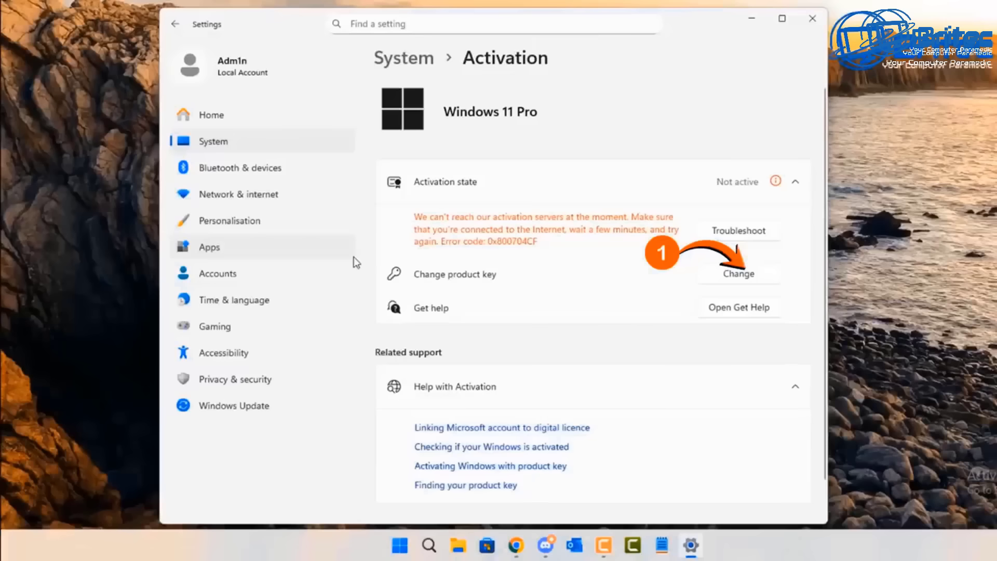
click(727, 274)
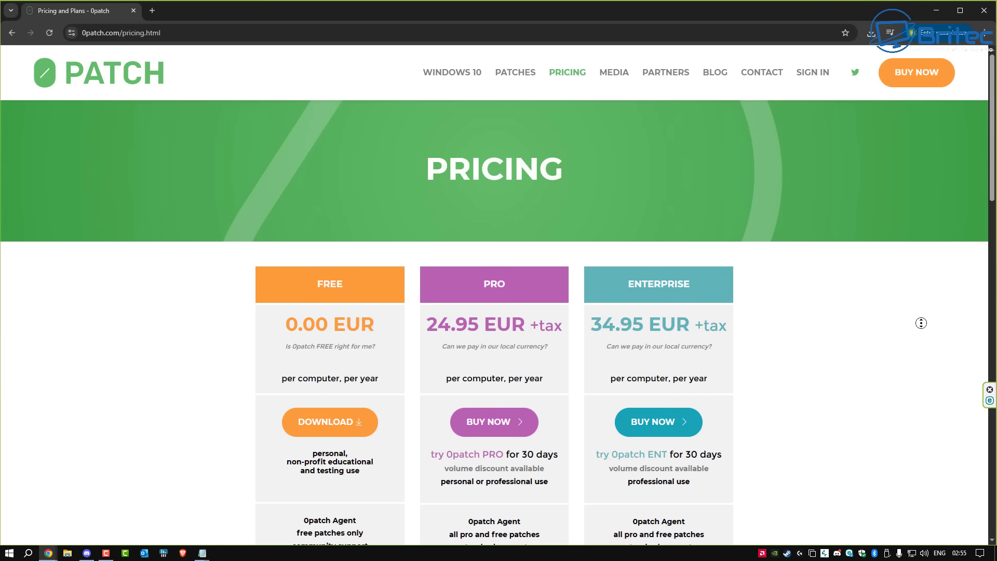
Step: Scroll the 0patch pricing page down to each plan's Includes list of patches
scroll(921, 335, down, 1)
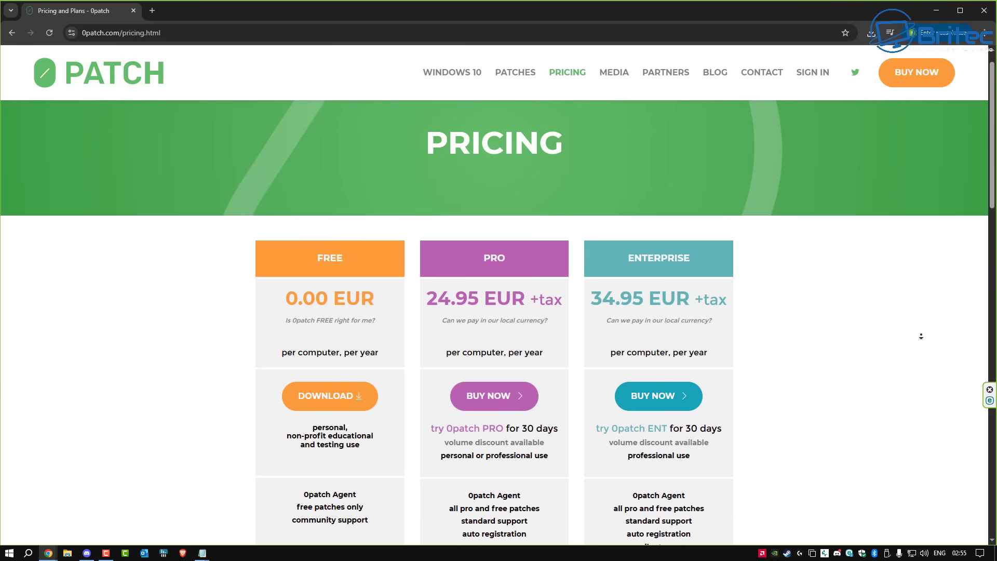
scroll(921, 336, down, 1)
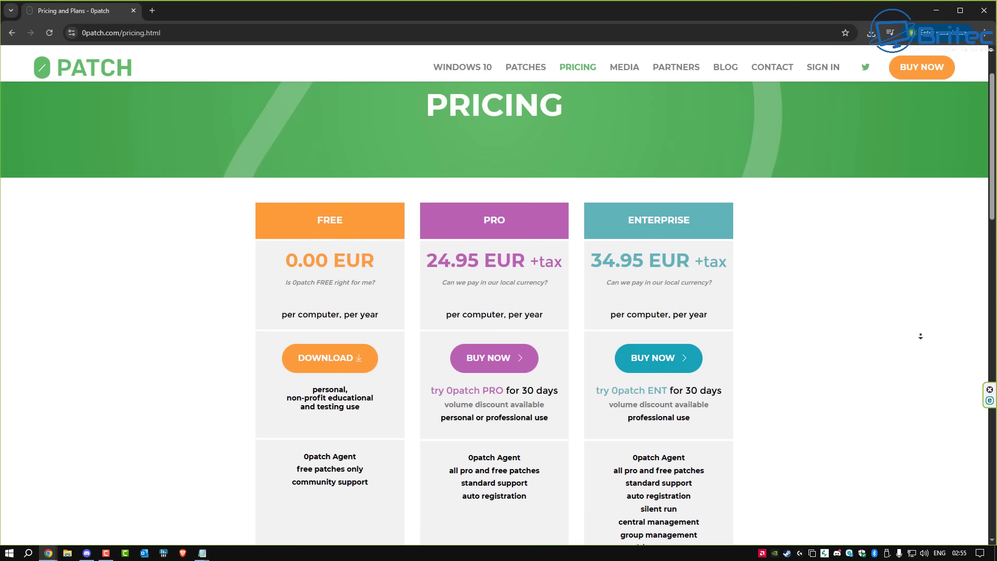
scroll(921, 336, down, 1)
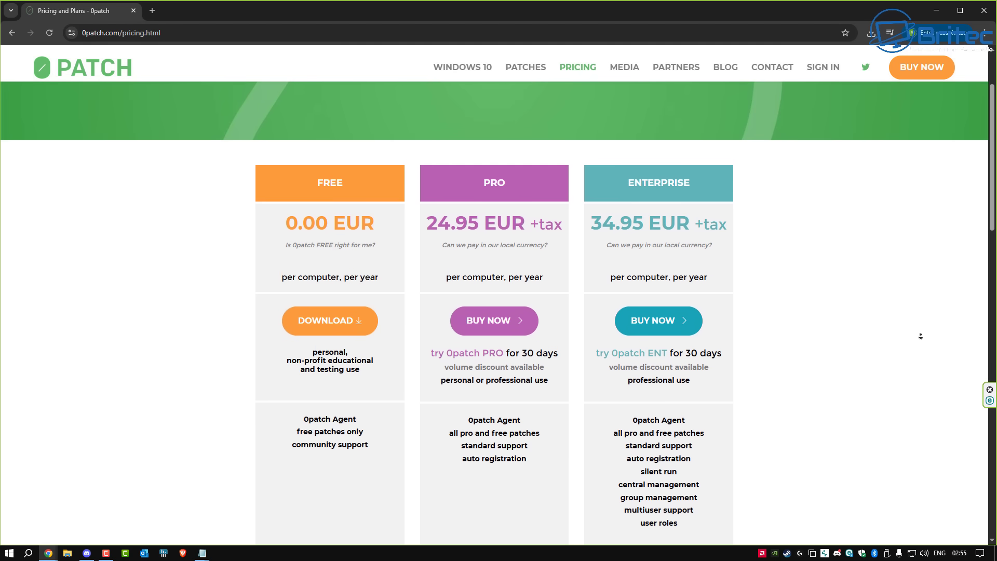
scroll(921, 336, down, 1)
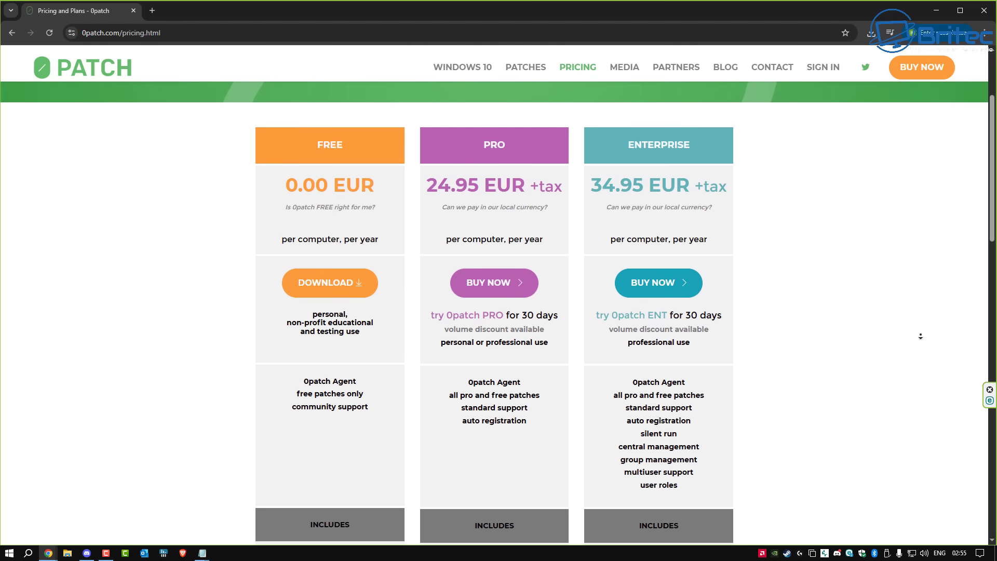
scroll(921, 336, down, 1)
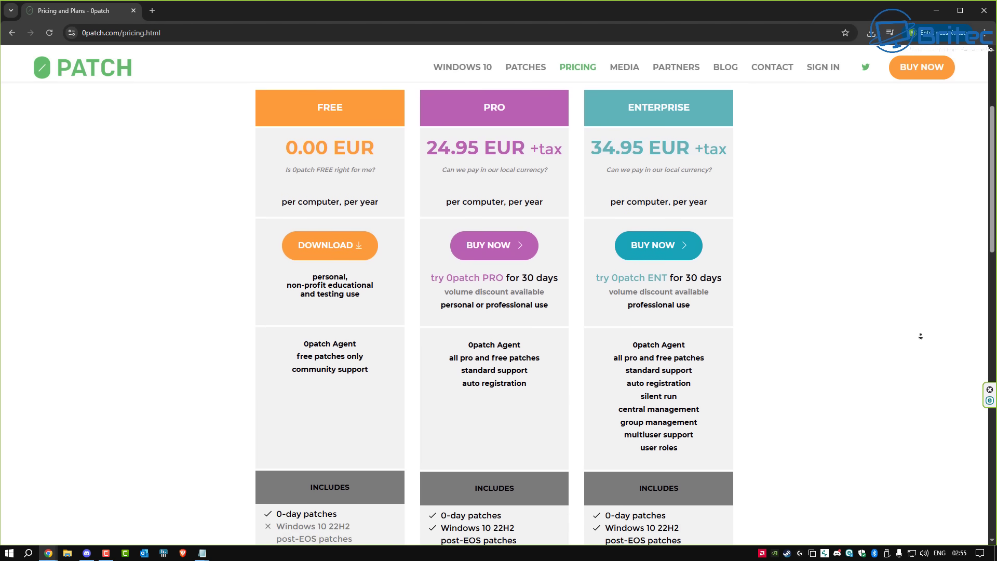
scroll(921, 336, down, 1)
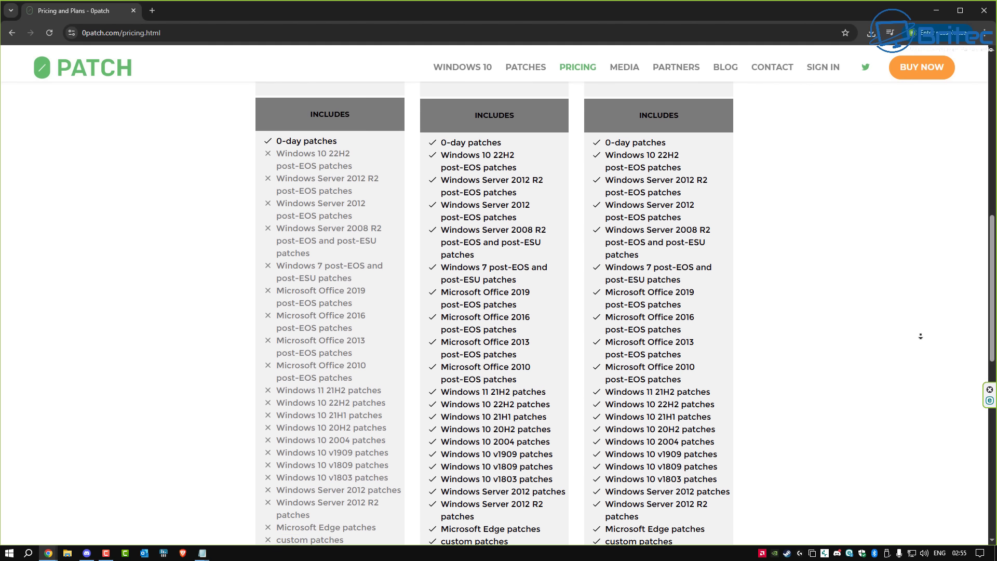
Step: Highlight the 'Windows 11 21H2 patches' line in both the FREE and PRO columns
middle_click(923, 339)
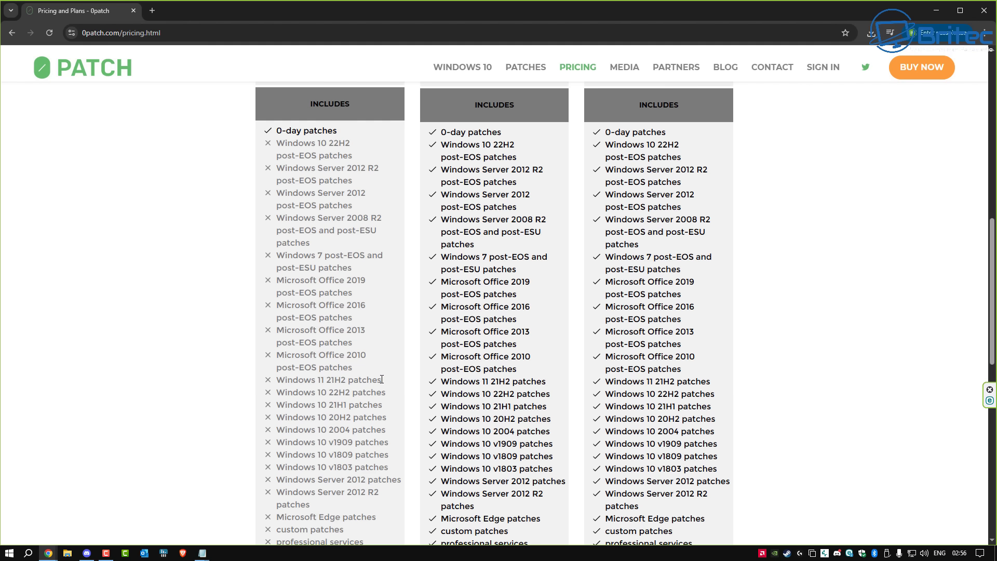
drag(382, 379, 274, 388)
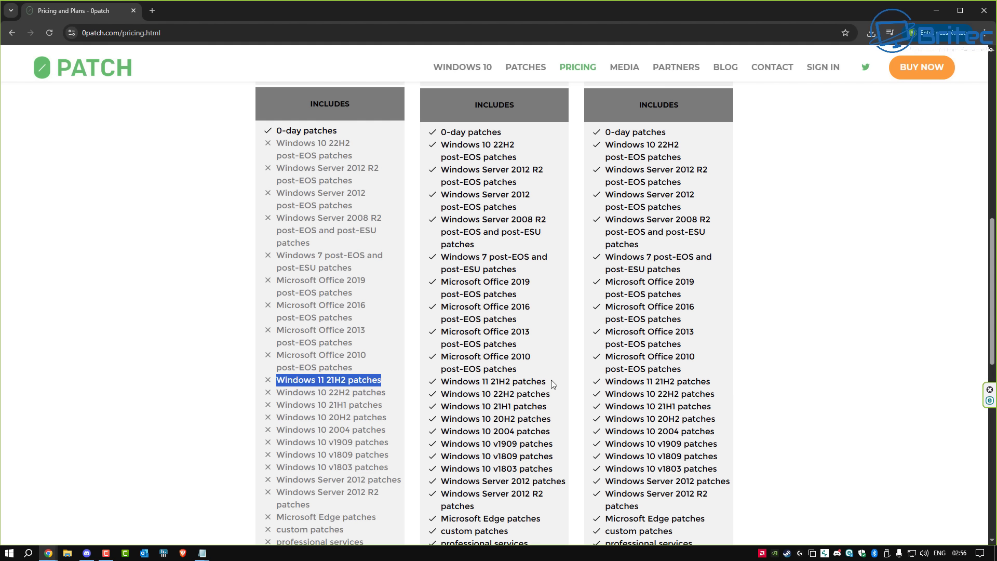
drag(550, 383, 434, 387)
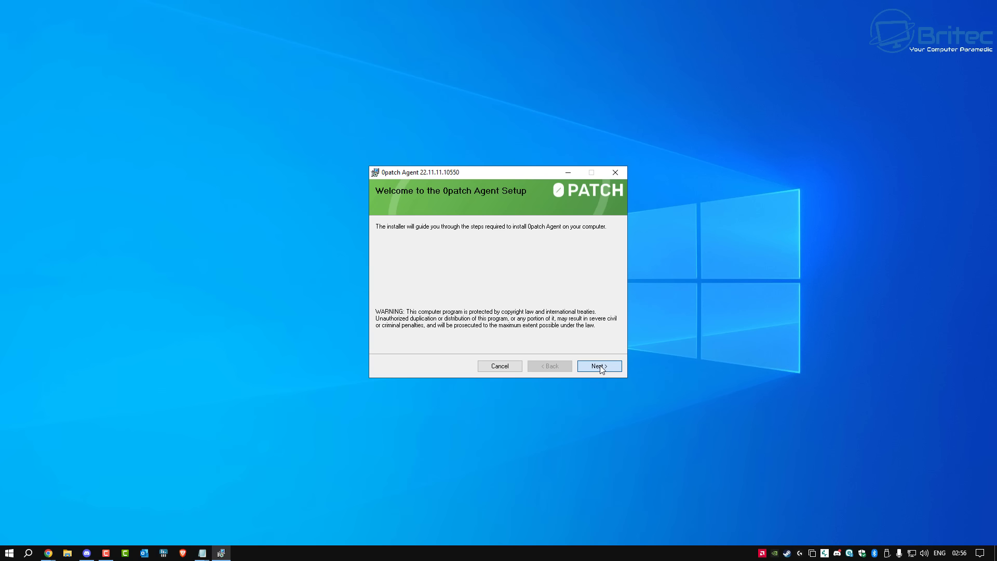
Step: Install 0patch Agent to the default folder, launch the console, and go to free account sign-up
click(599, 365)
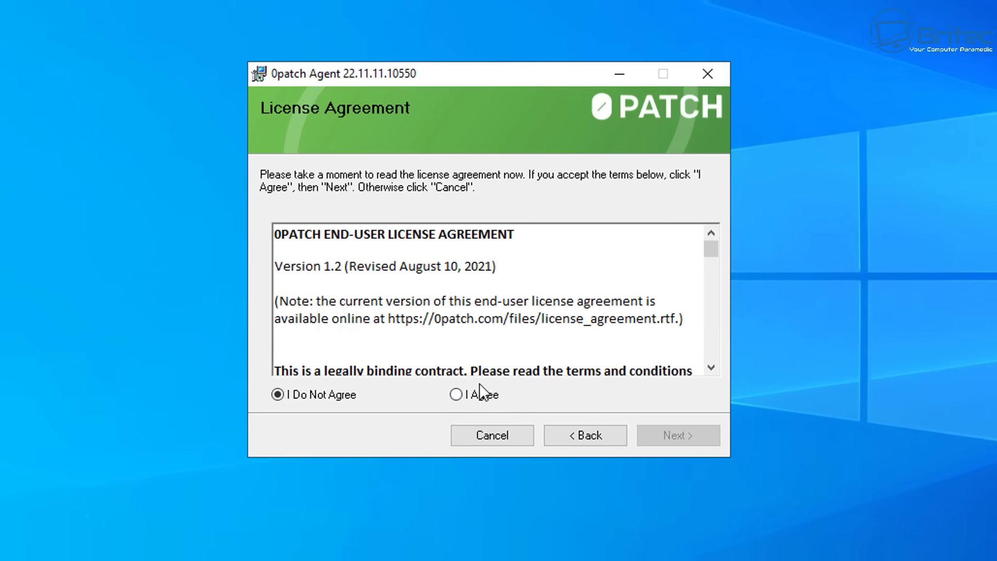
click(456, 394)
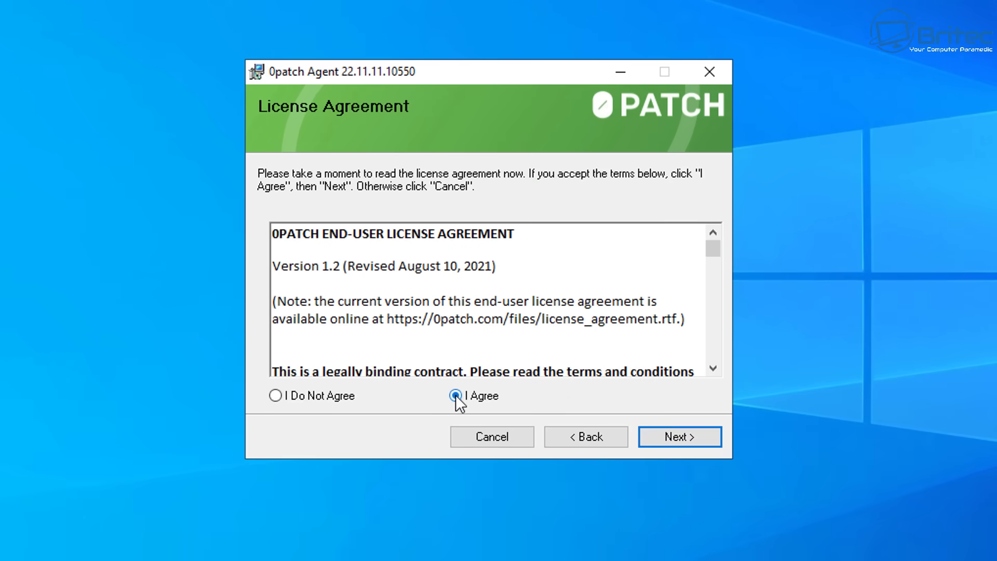
click(702, 438)
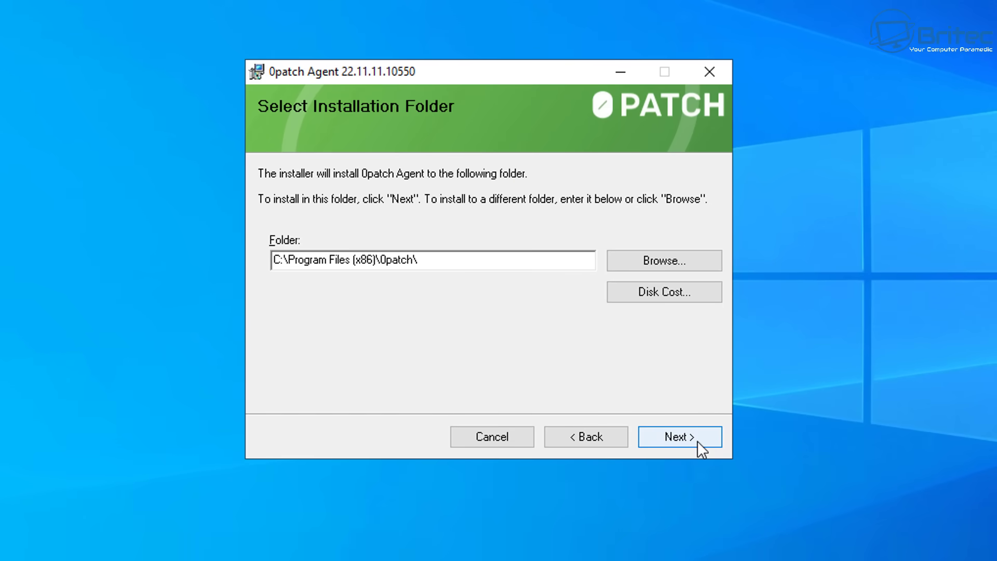
click(697, 441)
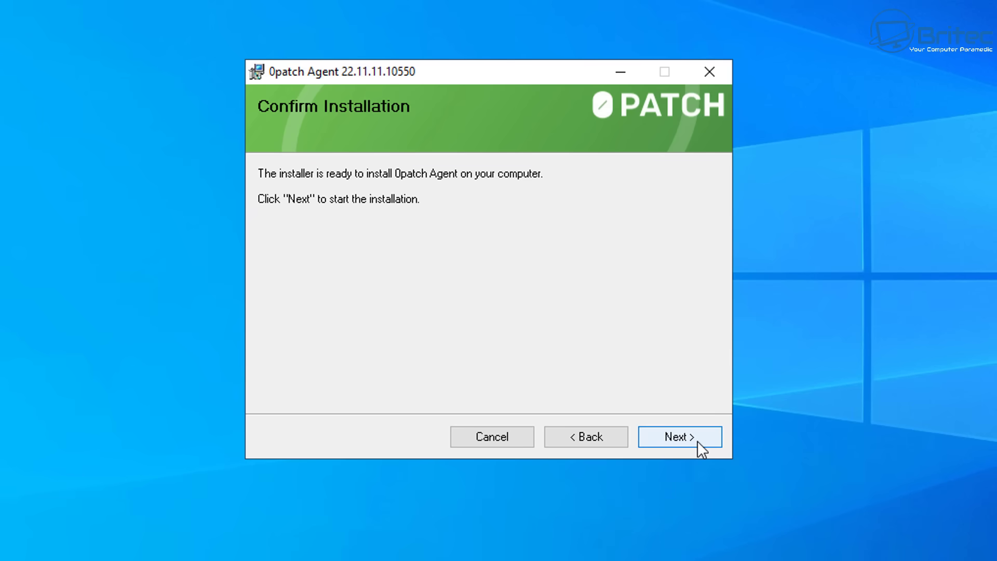
click(697, 441)
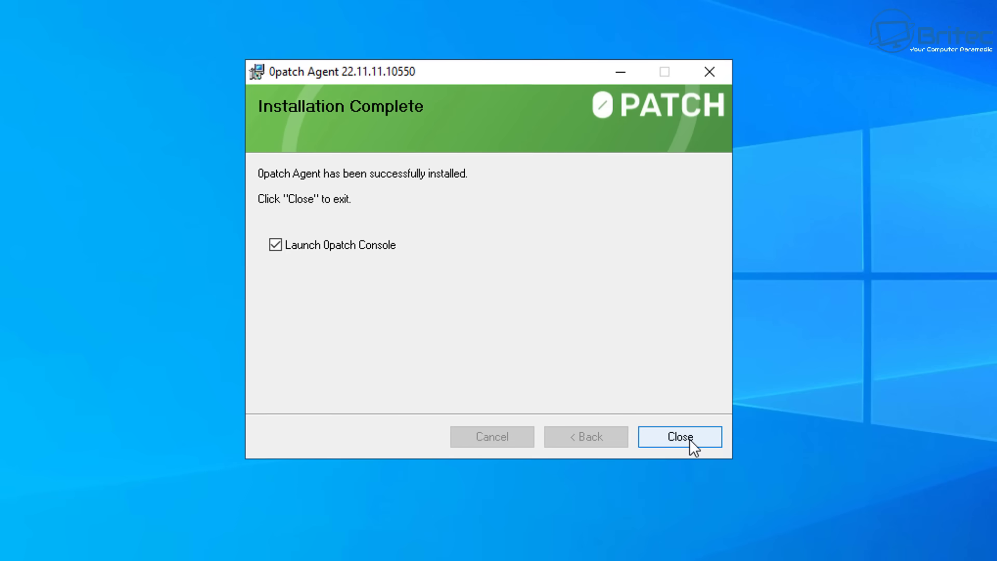
click(689, 438)
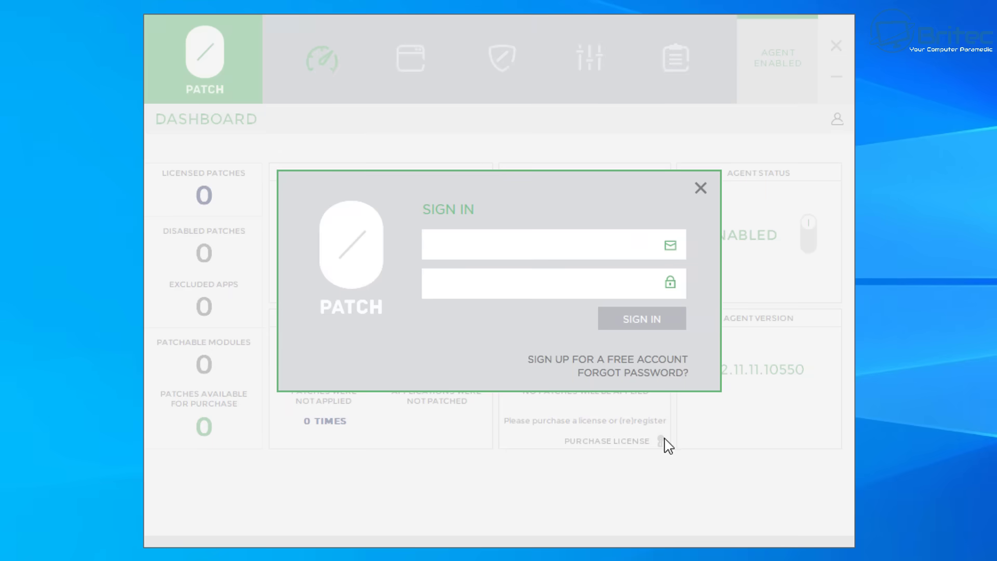
click(556, 359)
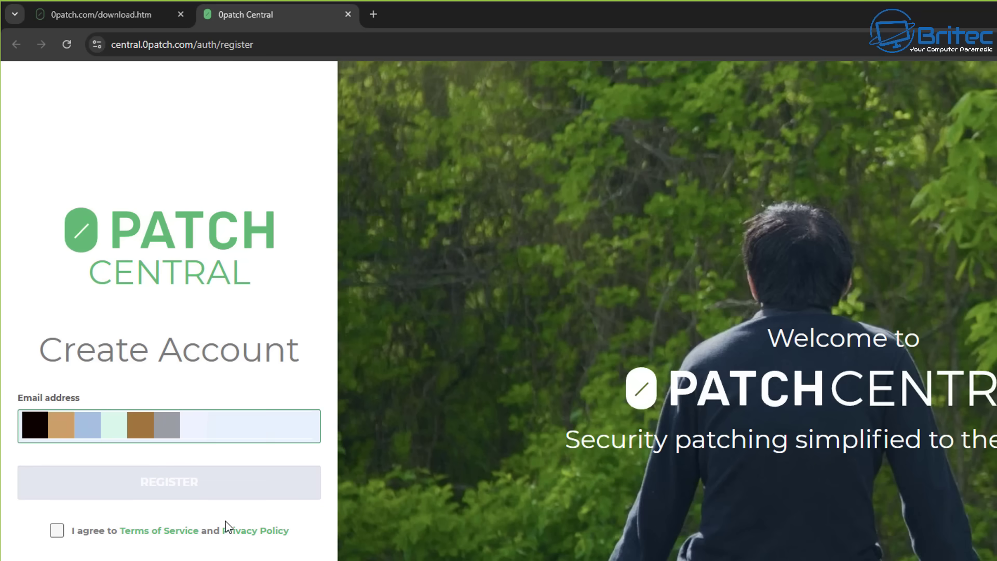
Step: Accept the Terms of Service, submit the REGISTER form, and dismiss the cookie banner with GOT IT
click(57, 530)
click(162, 483)
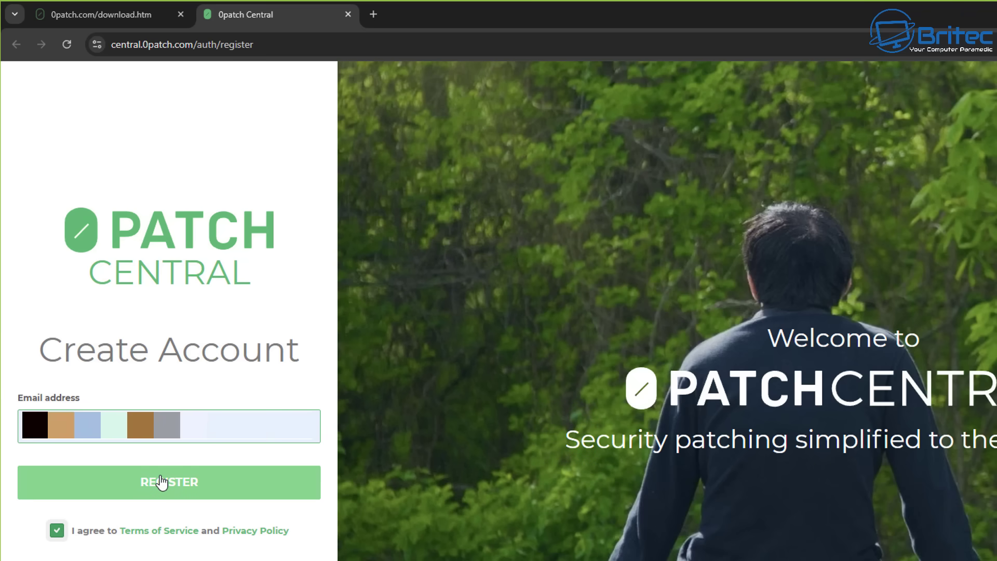
click(162, 482)
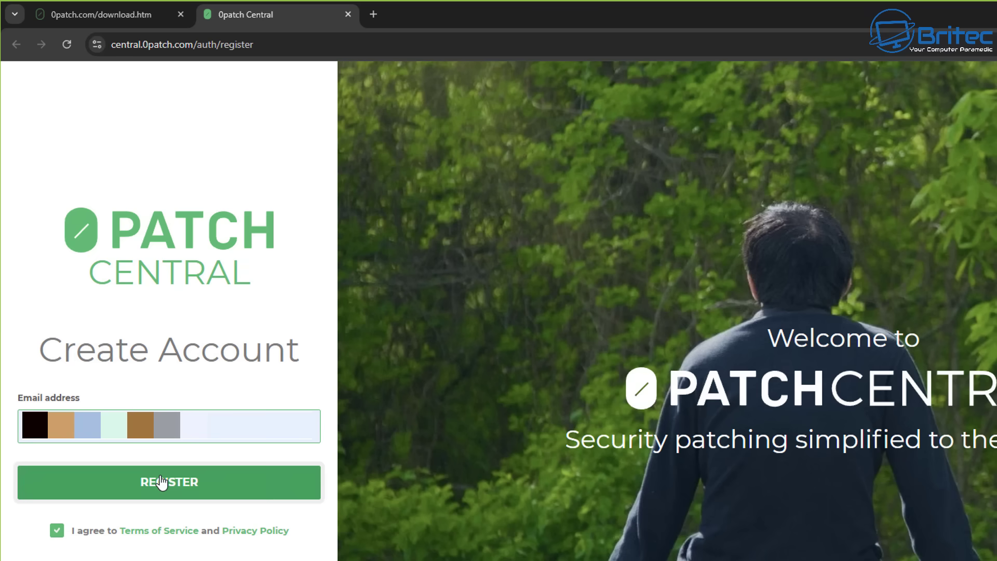
click(162, 483)
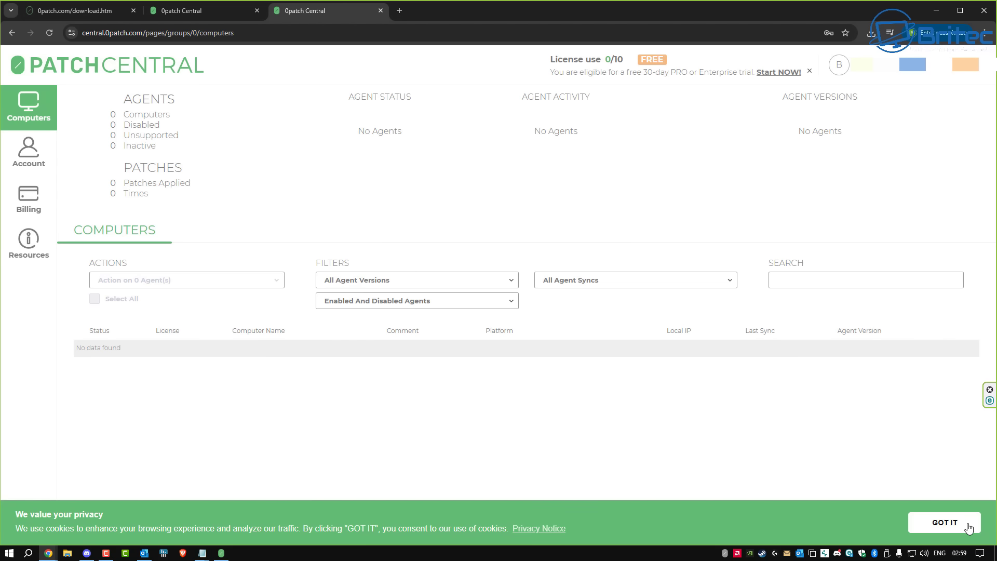
click(948, 525)
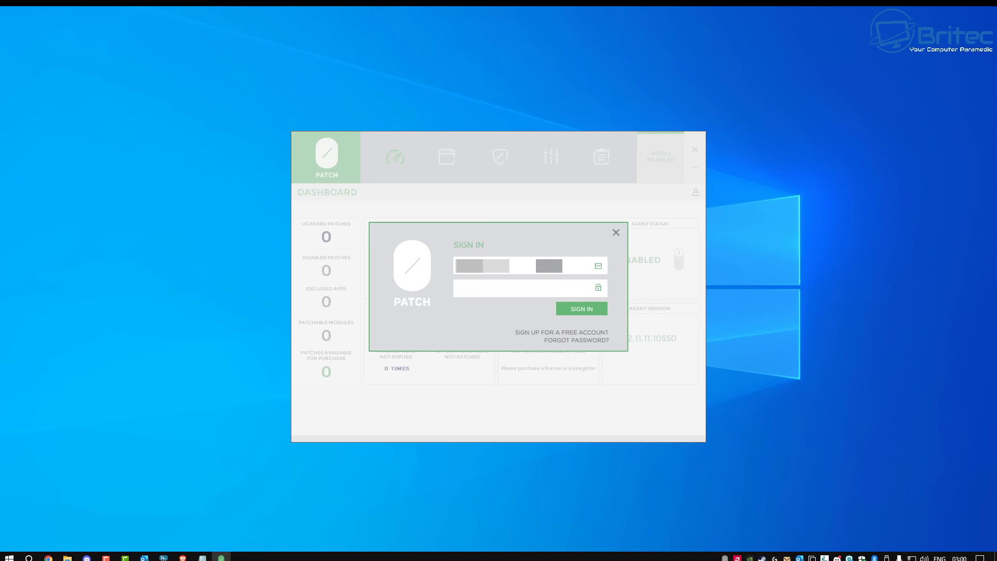
Step: Sign the agent in with the new account and sync it to show 669 licensed patches
click(581, 310)
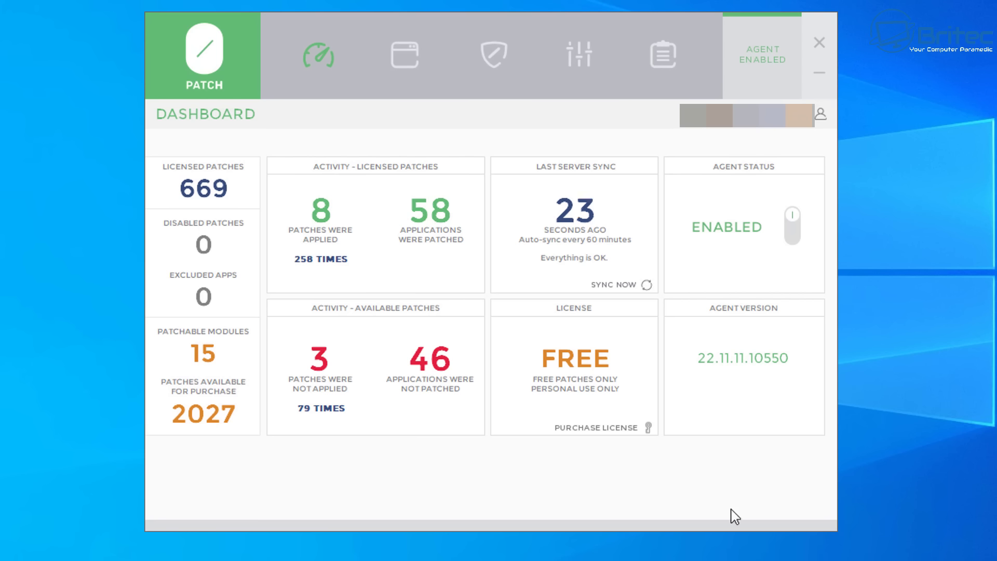
click(622, 286)
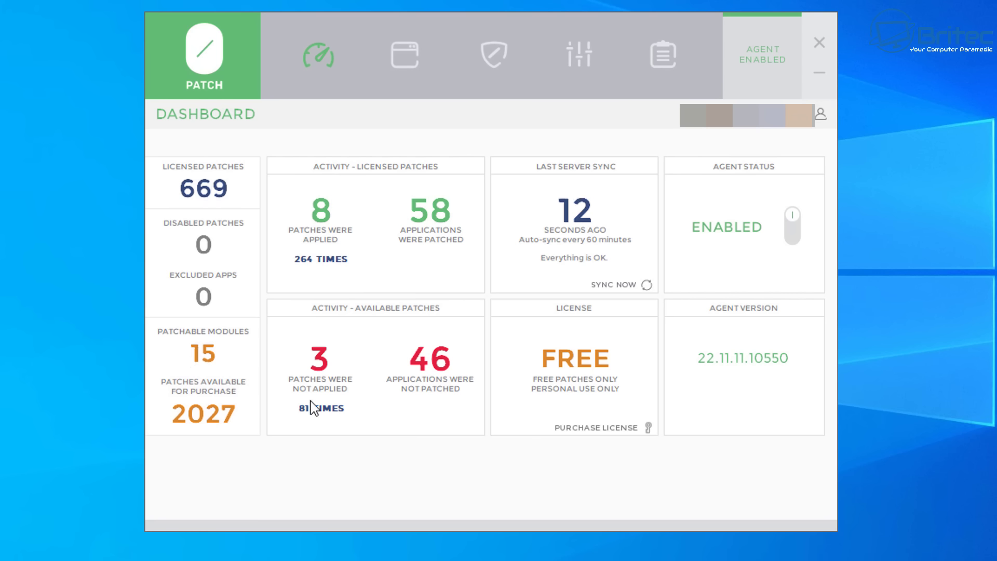
Step: Browse the 2027 patches available for purchase, then open the 15 patchable modules list
click(198, 415)
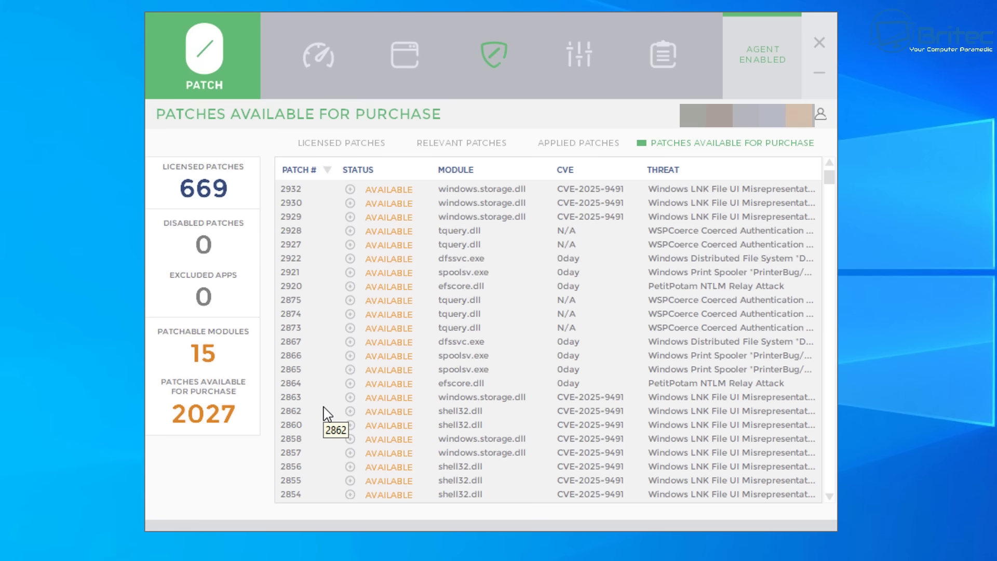
scroll(327, 416, down, 8)
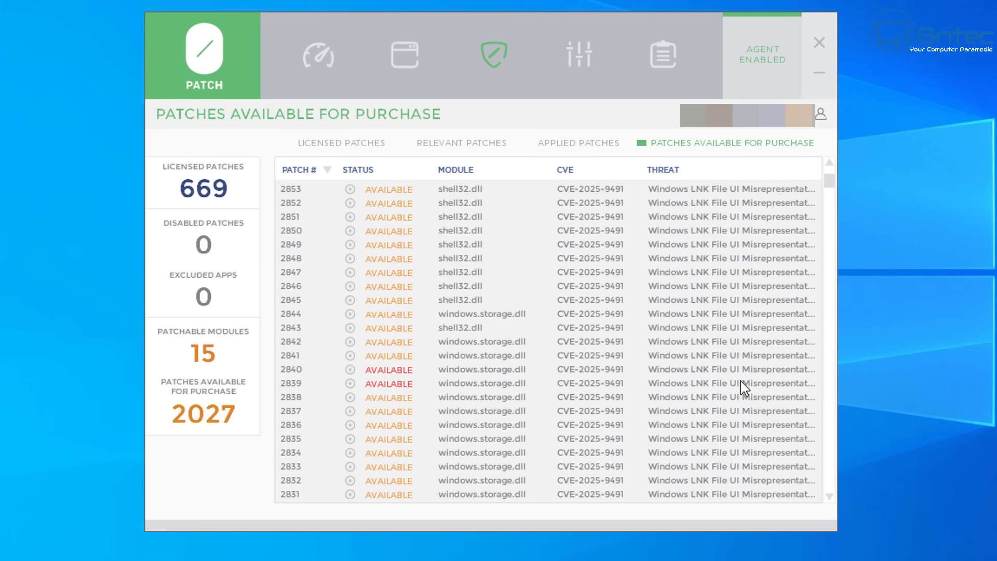
scroll(413, 402, down, 9)
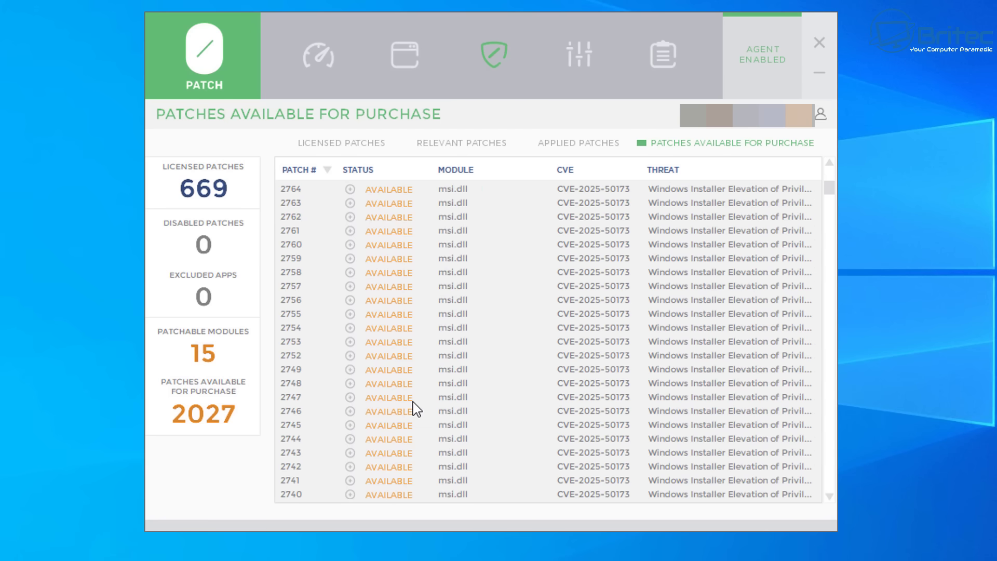
scroll(415, 409, down, 10)
scroll(415, 409, up, 5)
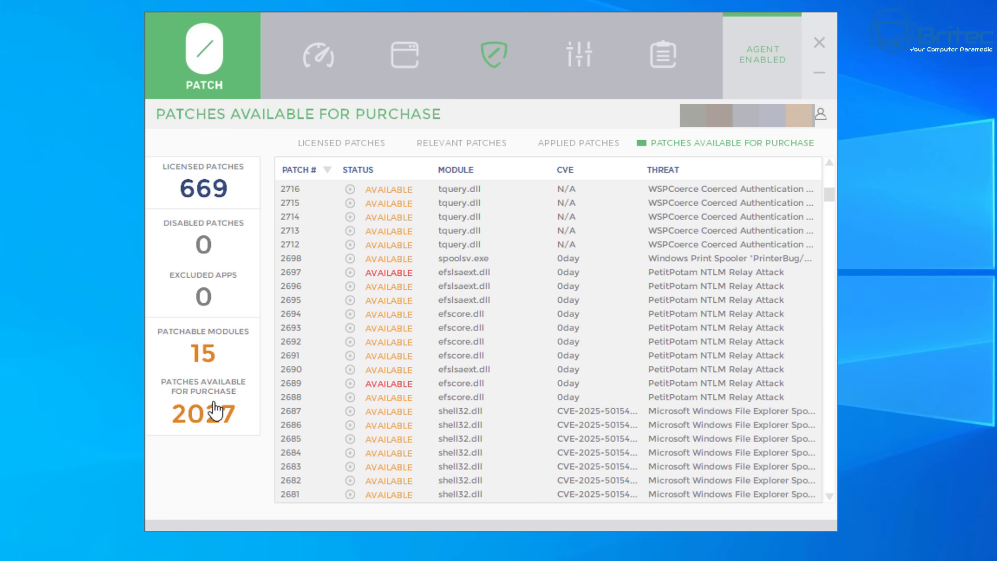
click(202, 353)
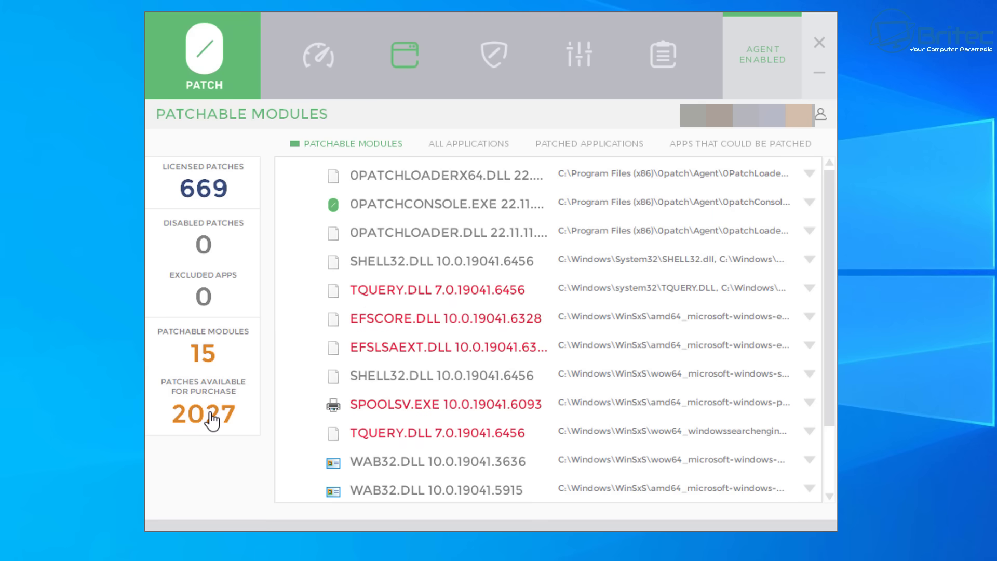
Step: Cycle through the agent's Dashboard, Applications, Patches and Settings views
click(319, 54)
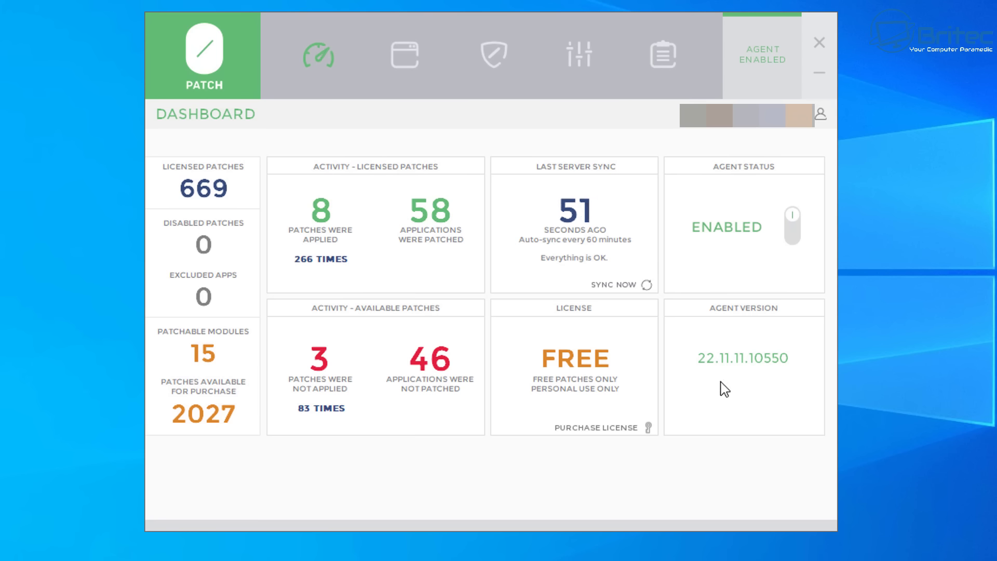
click(404, 54)
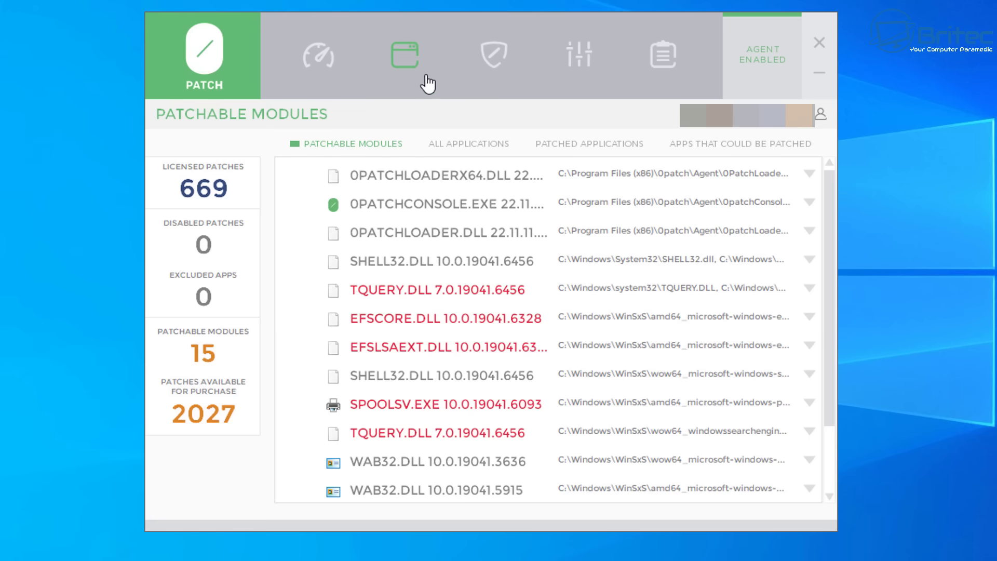
click(496, 53)
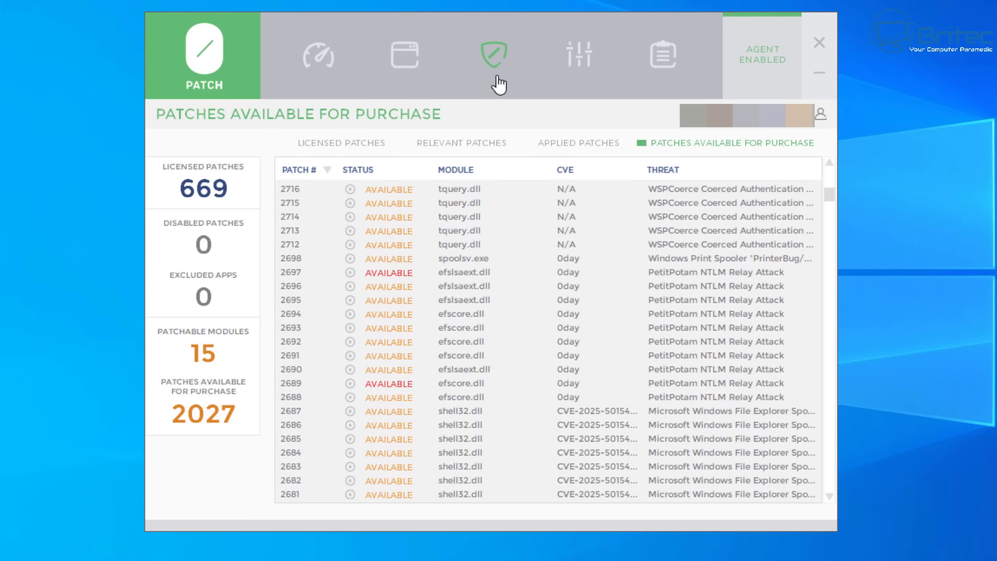
click(575, 55)
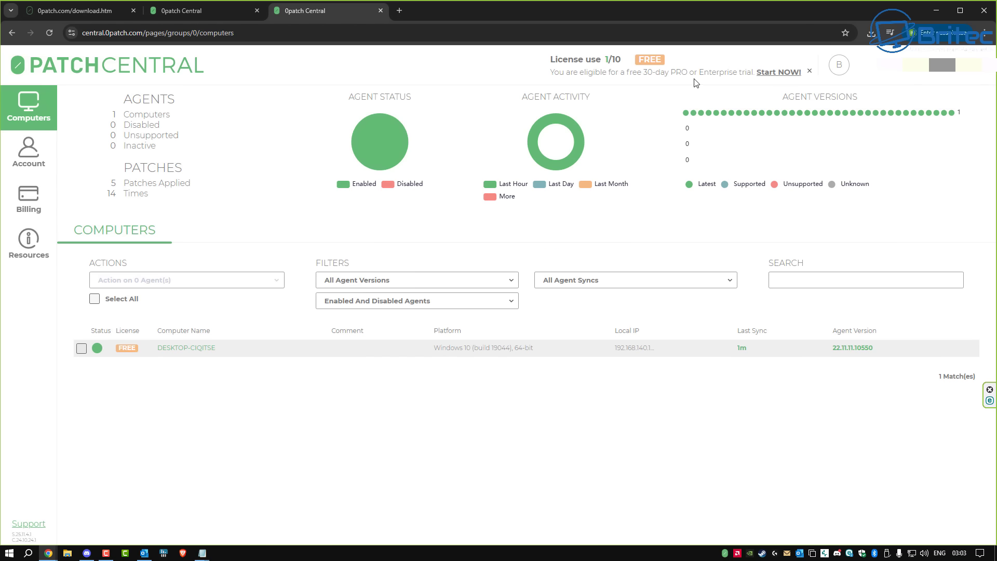
Step: Start a free 30-day trial of the PRO plan via 'Start NOW!'
click(784, 74)
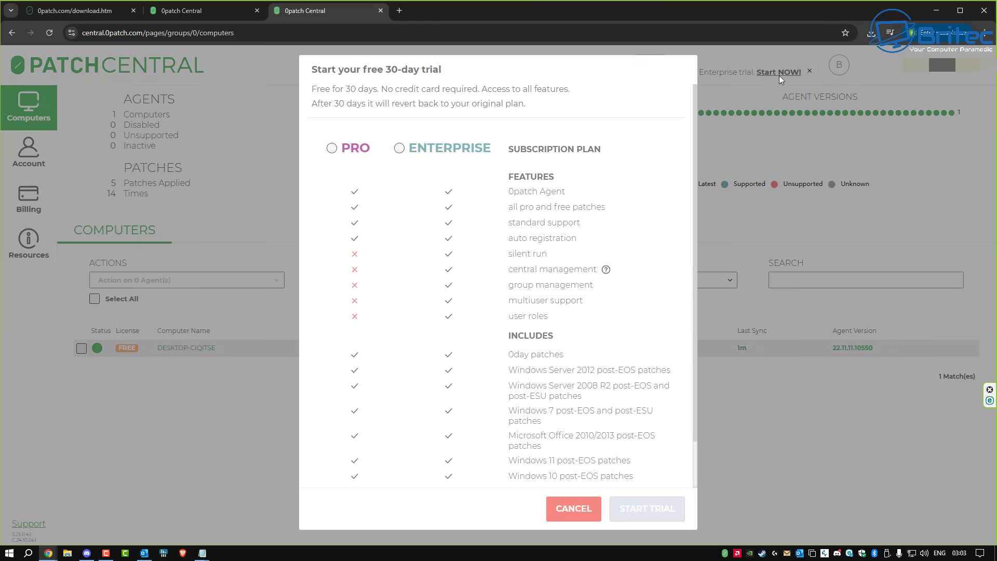
click(332, 150)
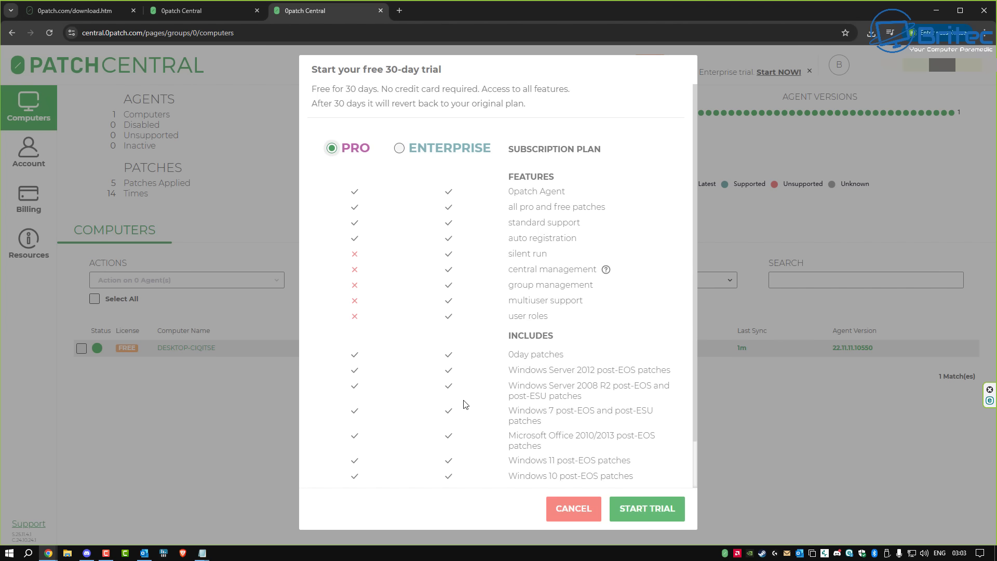
click(654, 519)
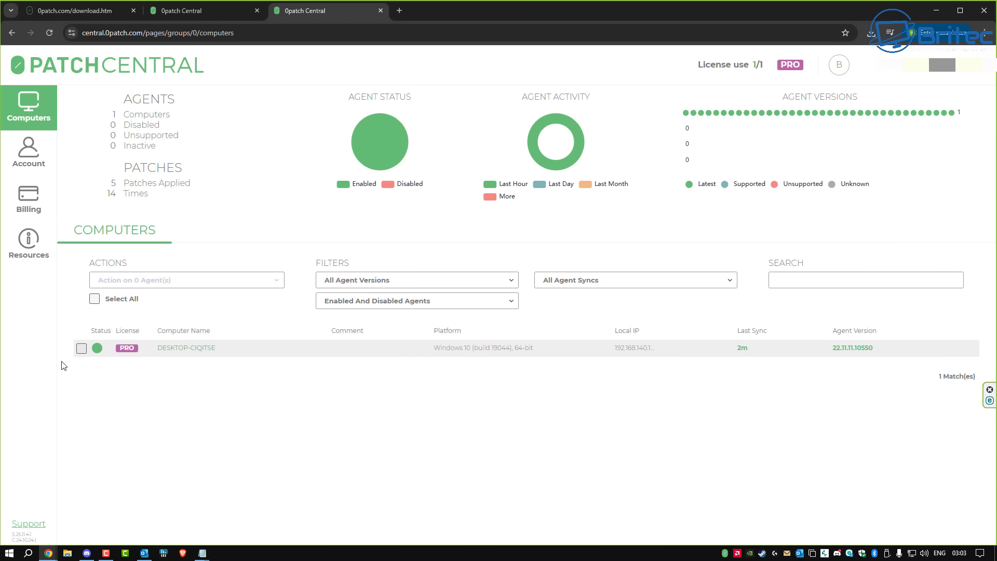
Step: Review the Applications list and scroll through the licensed Patches list in the agent
mouse_move(120, 355)
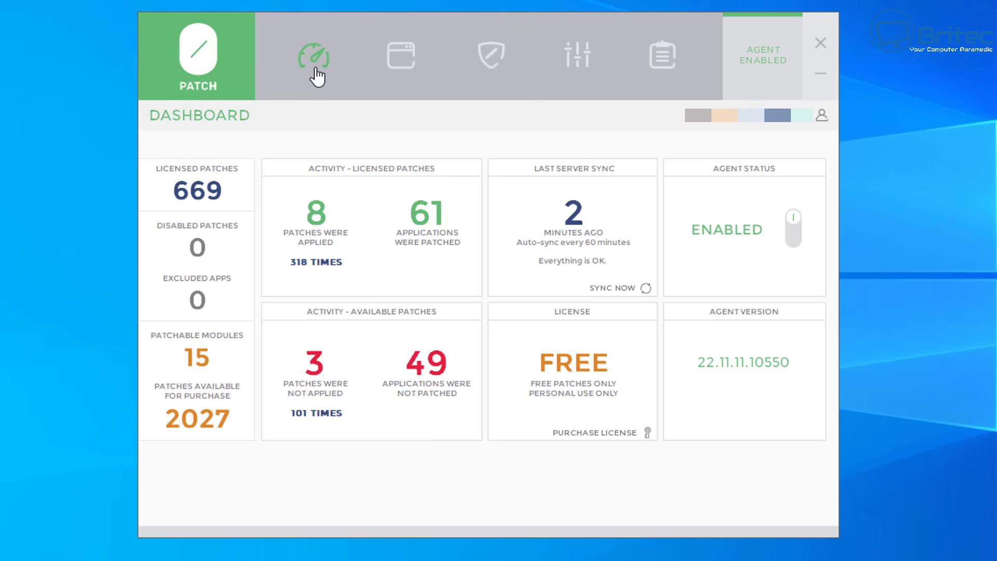
click(420, 55)
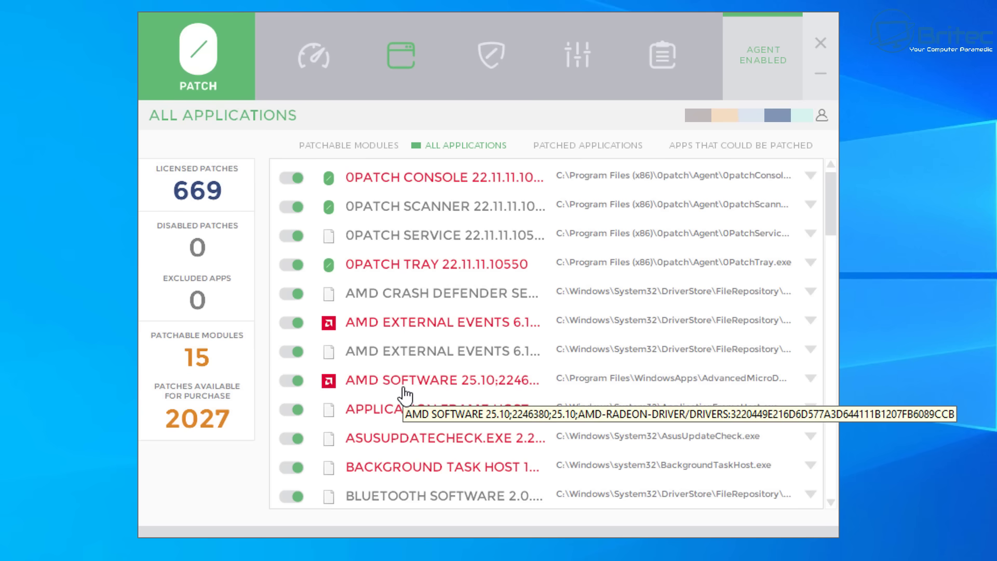
click(485, 53)
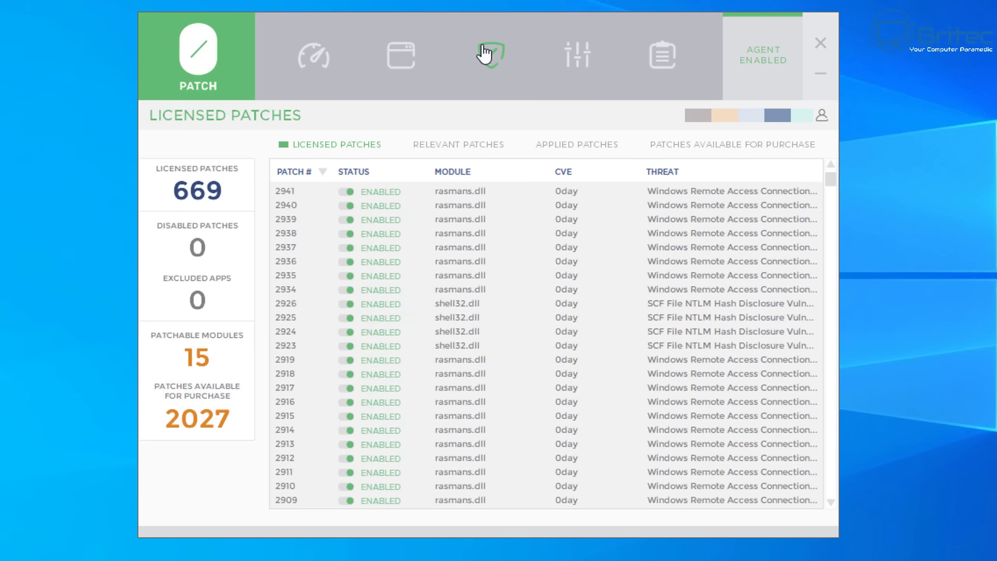
scroll(400, 300, down, 20)
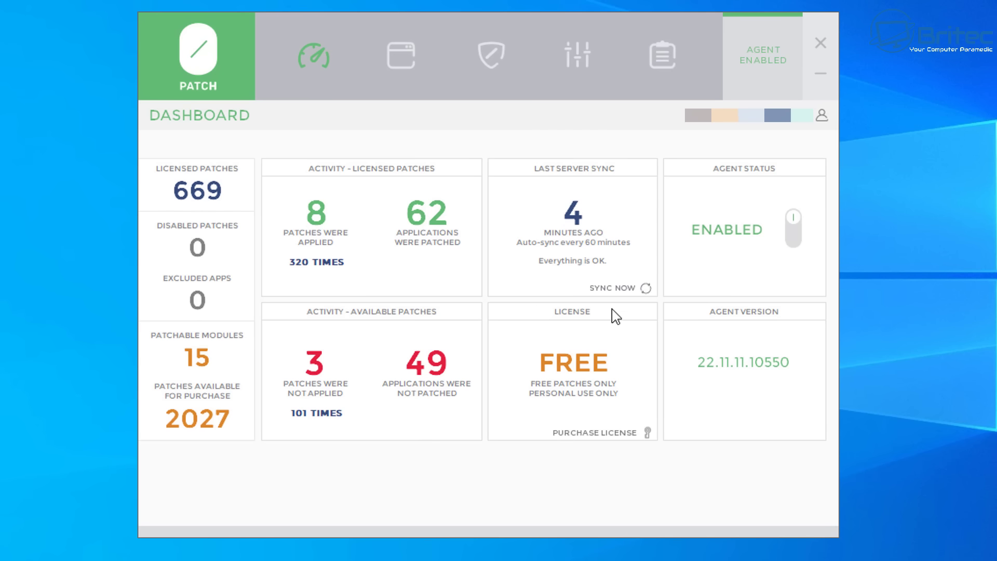
Step: Run SYNC NOW so the dashboard updates to PRO with 2696 licensed patches
click(646, 289)
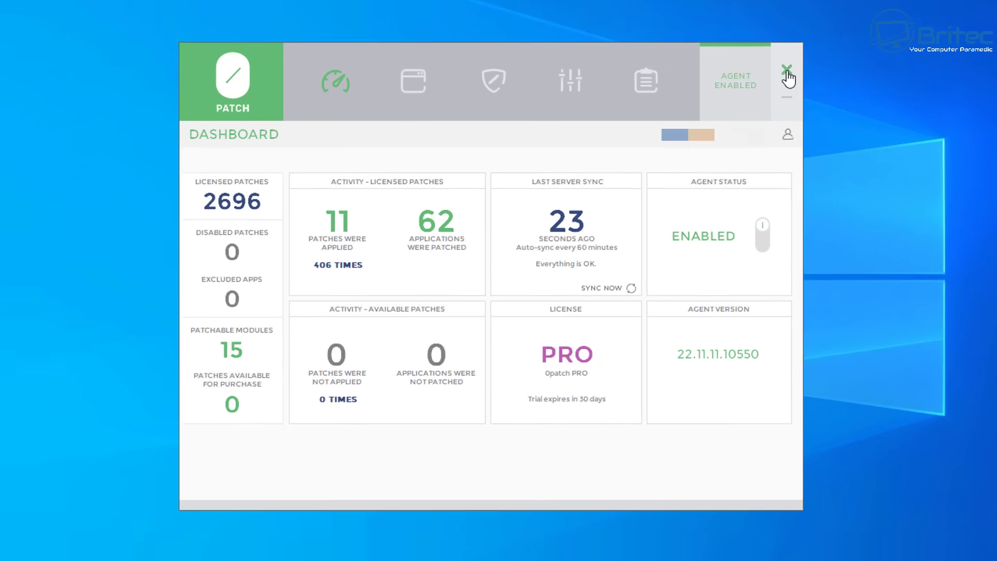
Step: Close the agent and highlight the Office 2016 and Office 2010 lines in the pricing Includes lists
click(820, 46)
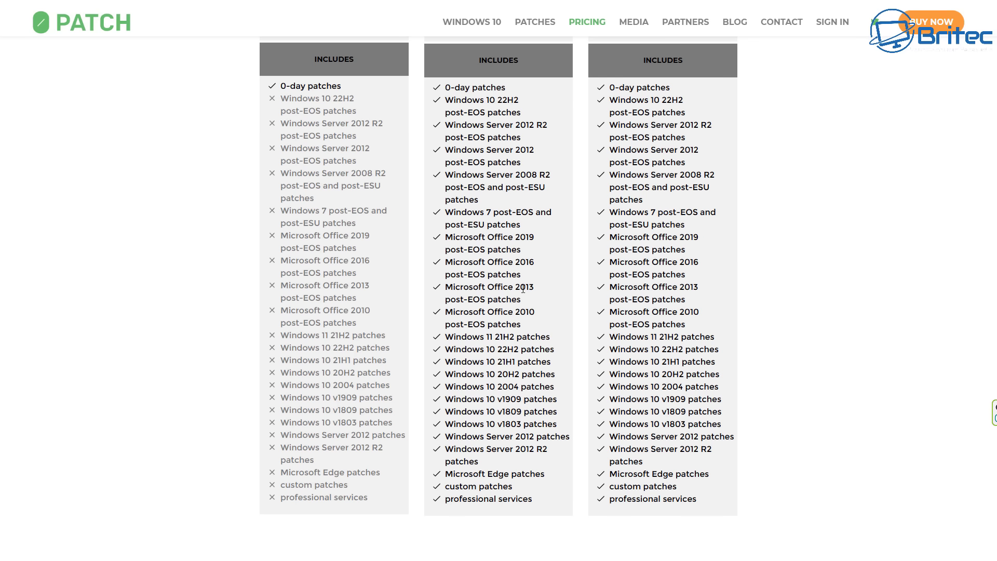
drag(537, 263, 437, 267)
drag(537, 312, 447, 313)
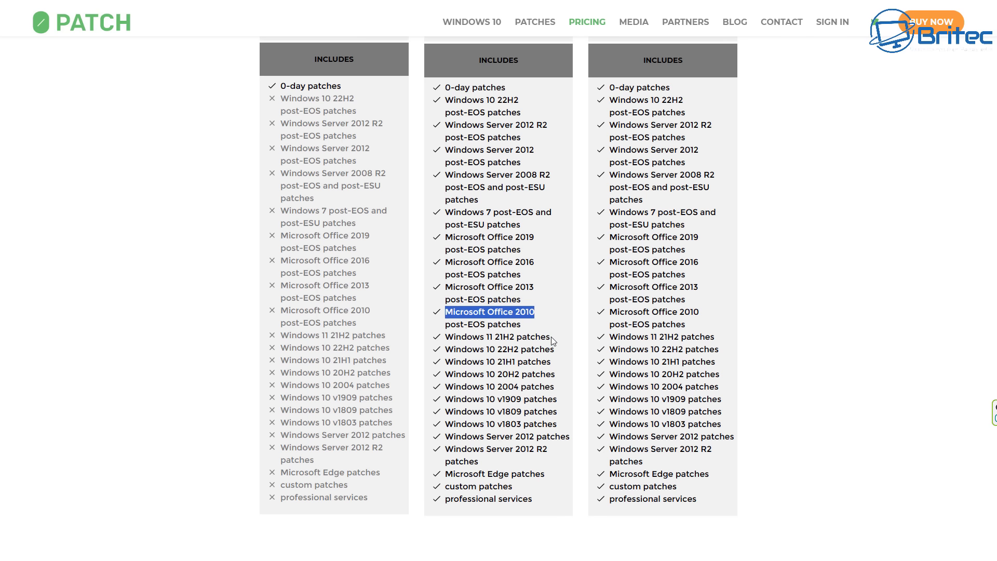
Step: Highlight the Windows 11 21H2, Windows 10 21H1 and 22H2–v1803 patch lines, then clear the highlight
drag(551, 338, 442, 338)
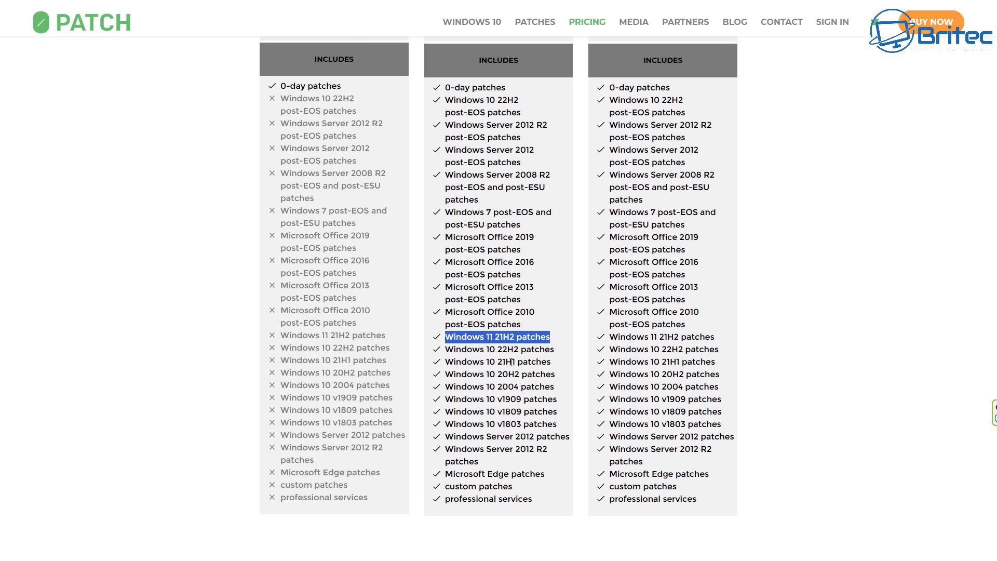
drag(560, 360, 446, 362)
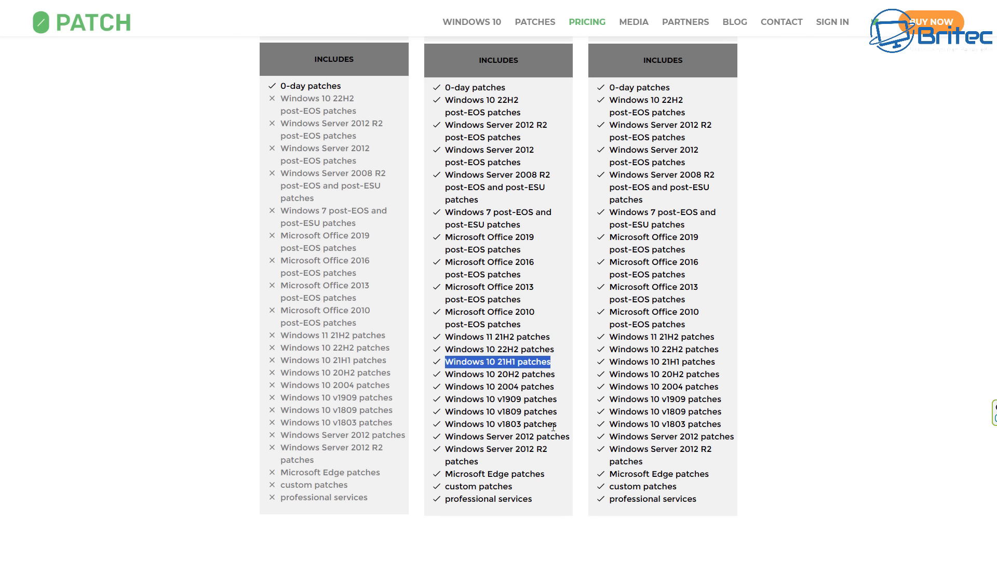
drag(555, 425, 436, 357)
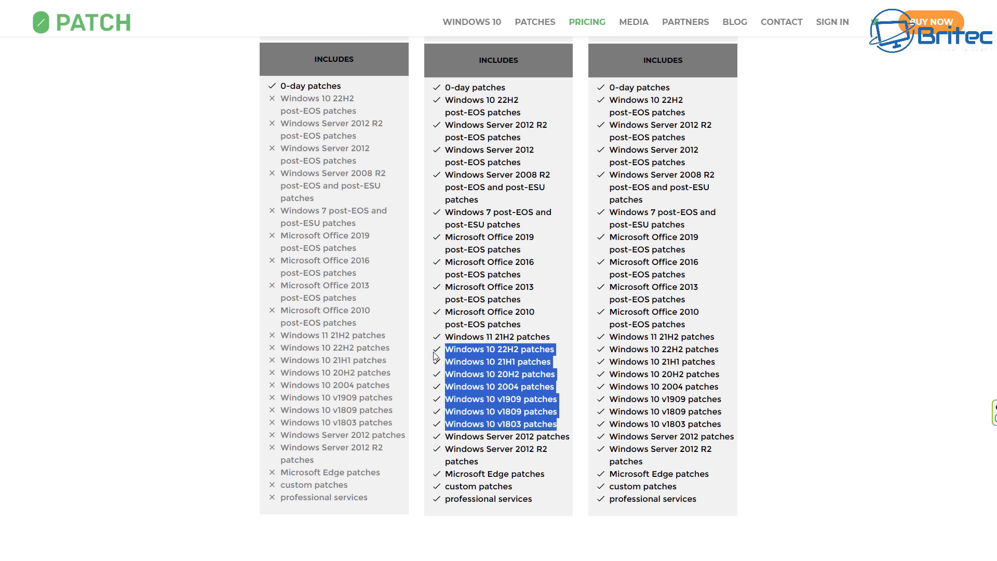
click(472, 402)
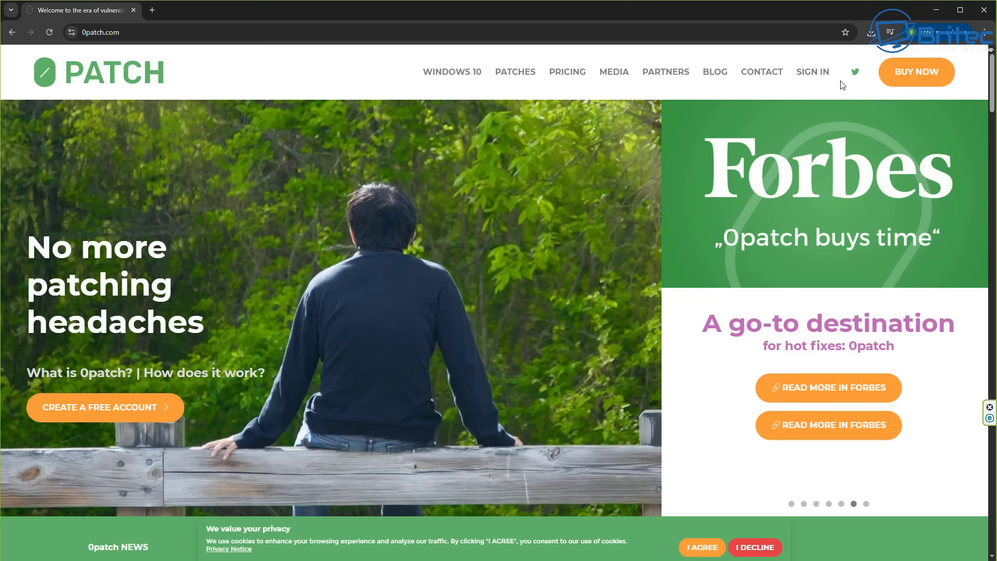
Step: Autoscroll down the 0patch.com home page to the 'What is 0patch?' section
middle_click(958, 274)
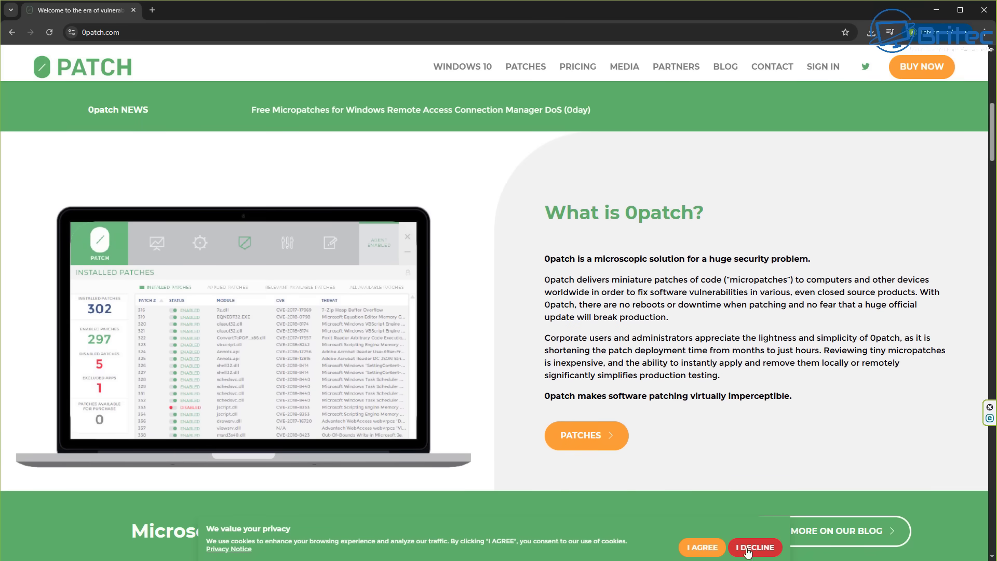
Step: Accept the cookie banner and autoscroll down to the 'Patching what's really important' section
click(707, 546)
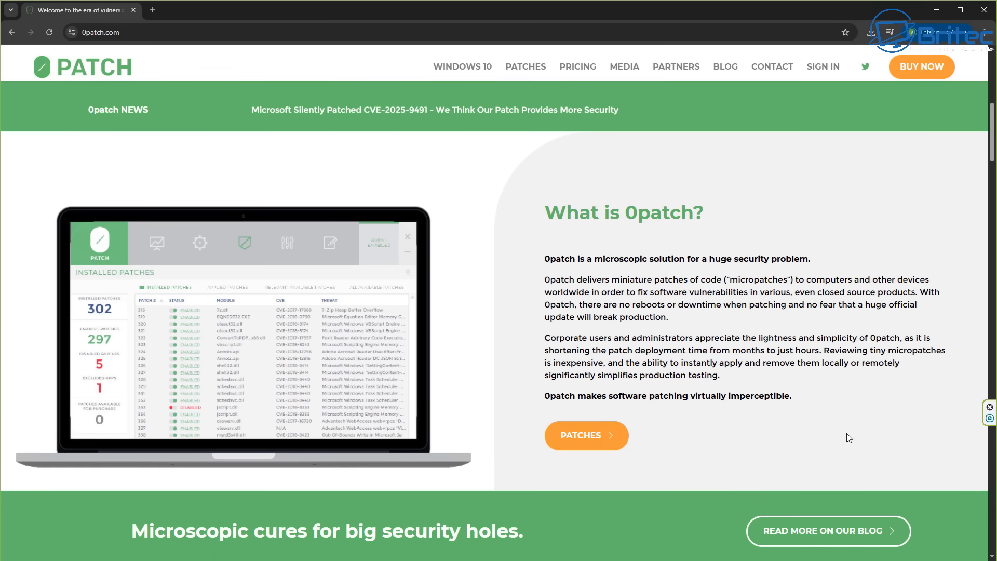
middle_click(959, 384)
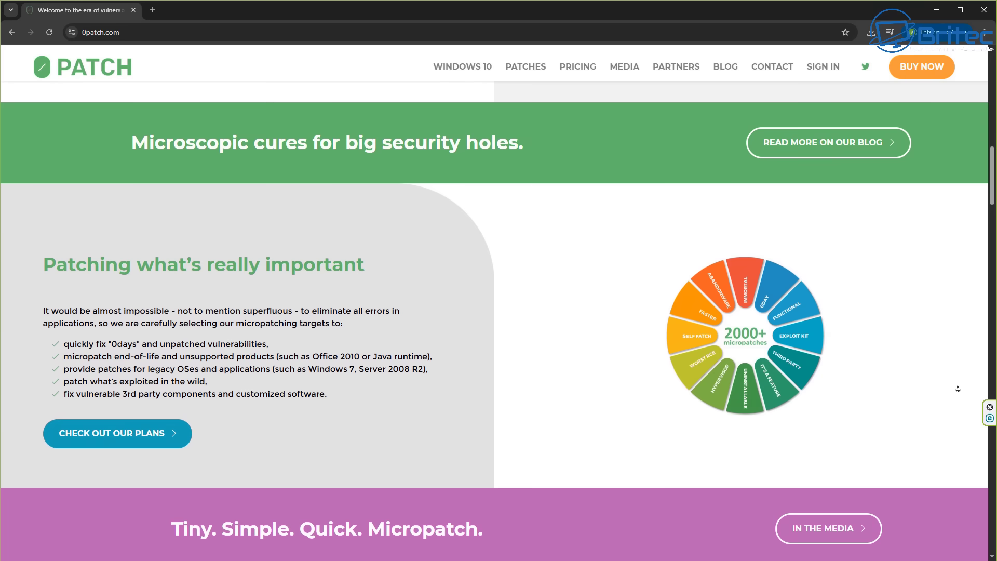
middle_click(961, 392)
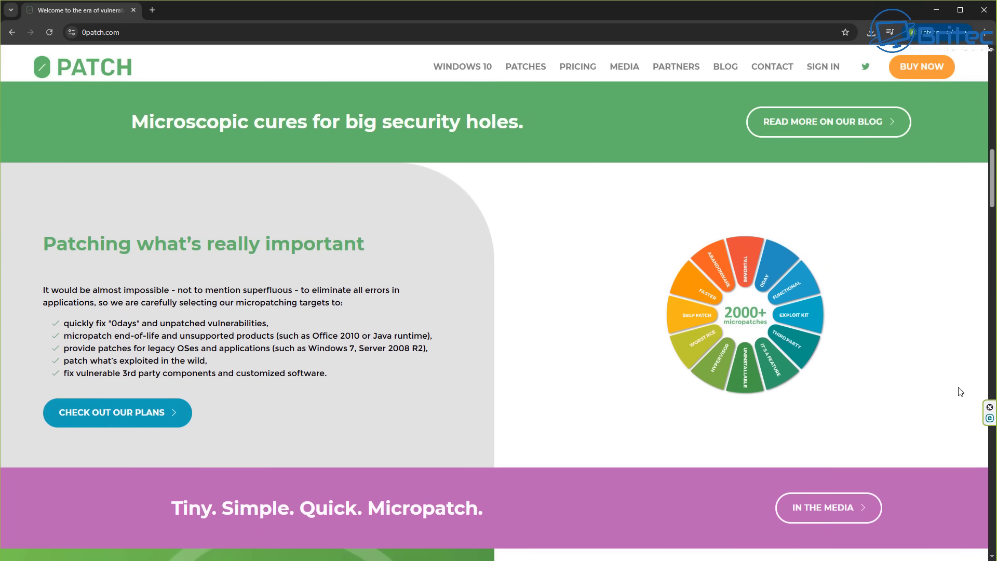